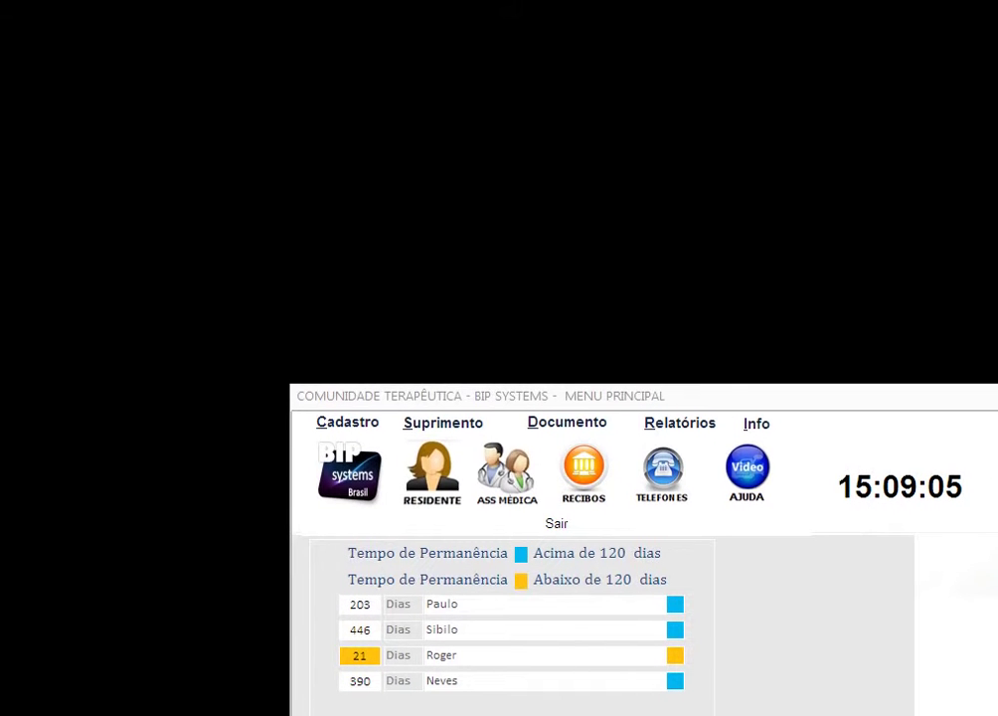
Look through the Cadastro options from Fluxo de Caixa down to Emitir Recibo and return to Fluxo de Caixa.
{"action": "key", "text": "alt+c"}
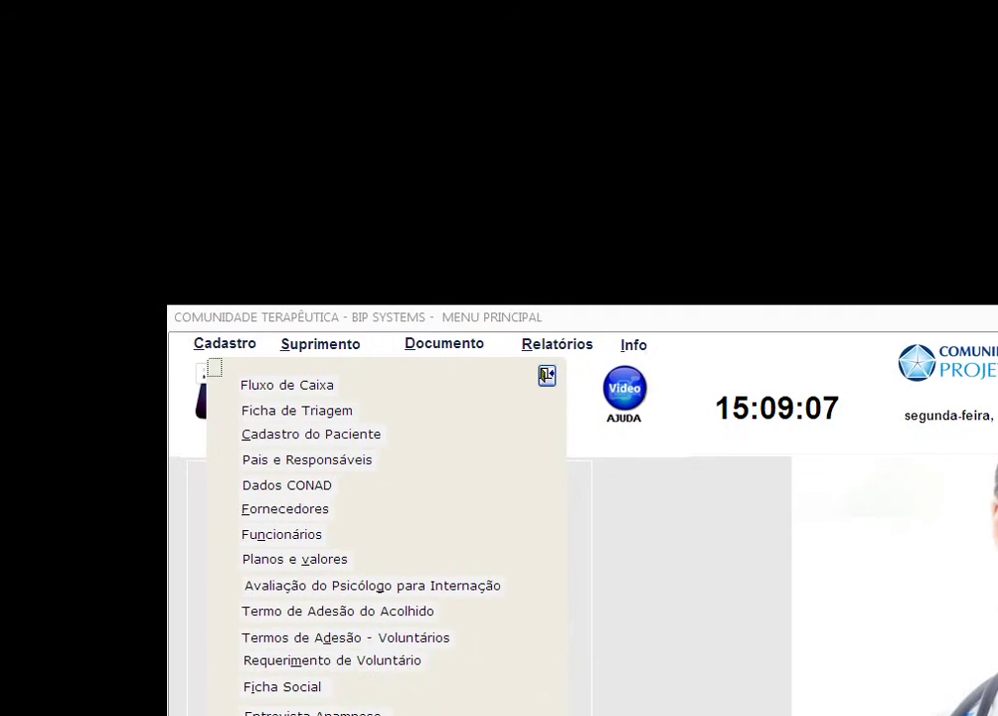
{"action": "key", "text": "Down"}
{"action": "key", "text": "Down"}
{"action": "key", "text": "Down"}
{"action": "key", "text": "Down"}
{"action": "key", "text": "Down"}
{"action": "key", "text": "Down"}
{"action": "key", "text": "Down"}
{"action": "key", "text": "Down"}
{"action": "key", "text": "Down"}
{"action": "key", "text": "Down"}
{"action": "key", "text": "Down"}
{"action": "key", "text": "Down"}
{"action": "key", "text": "Down"}
{"action": "key", "text": "Down"}
{"action": "key", "text": "Down"}
{"action": "key", "text": "Down"}
{"action": "key", "text": "Down"}
{"action": "key", "text": "Down"}
{"action": "key", "text": "Down"}
{"action": "key", "text": "Down"}
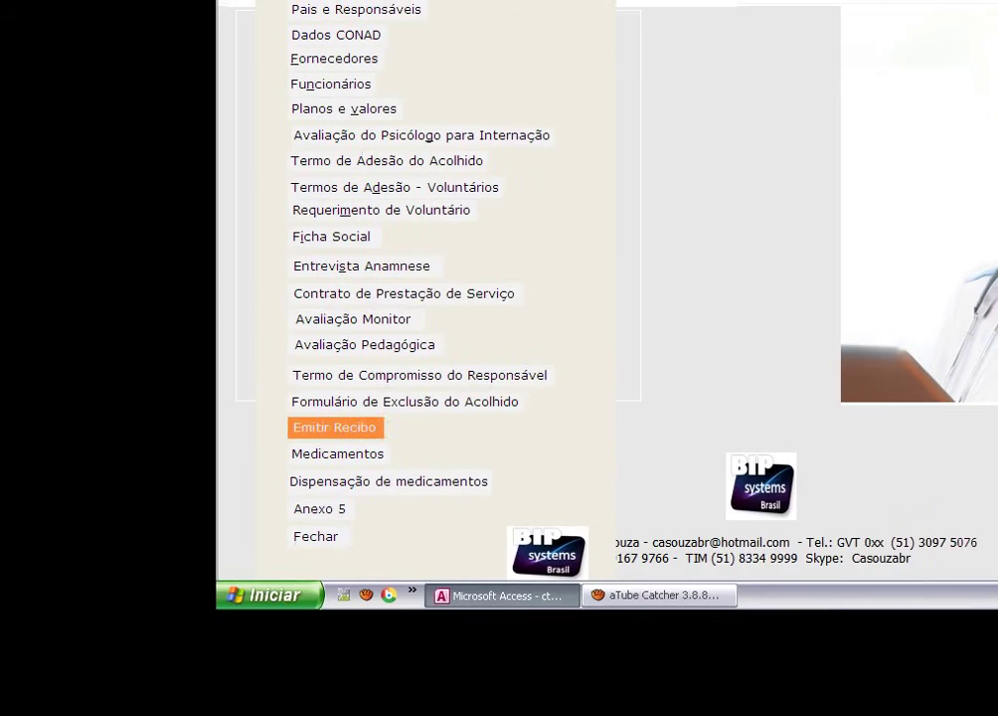
{"action": "key", "text": "Up"}
{"action": "key", "text": "Up"}
{"action": "key", "text": "Up"}
{"action": "key", "text": "Up"}
{"action": "key", "text": "Up"}
{"action": "key", "text": "Up"}
{"action": "key", "text": "Up"}
{"action": "key", "text": "Up"}
{"action": "key", "text": "Up"}
{"action": "key", "text": "Up"}
{"action": "key", "text": "Up"}
{"action": "key", "text": "Up"}
{"action": "key", "text": "Up"}
{"action": "key", "text": "Up"}
{"action": "key", "text": "Up"}
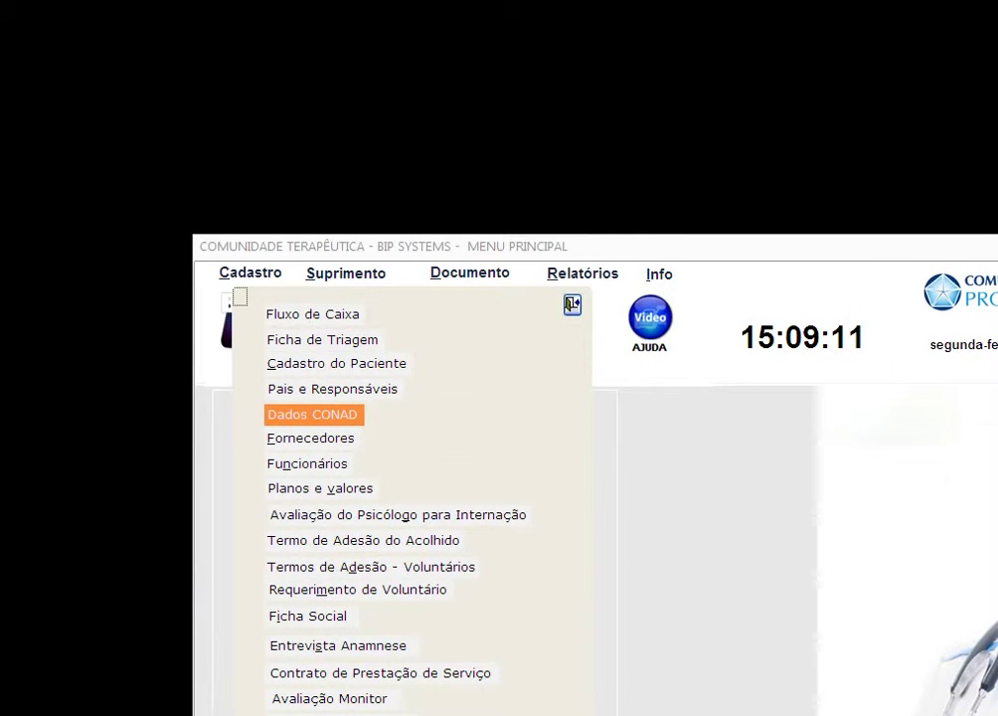
{"action": "key", "text": "Up"}
{"action": "key", "text": "Up"}
{"action": "key", "text": "Up"}
{"action": "key", "text": "Up"}
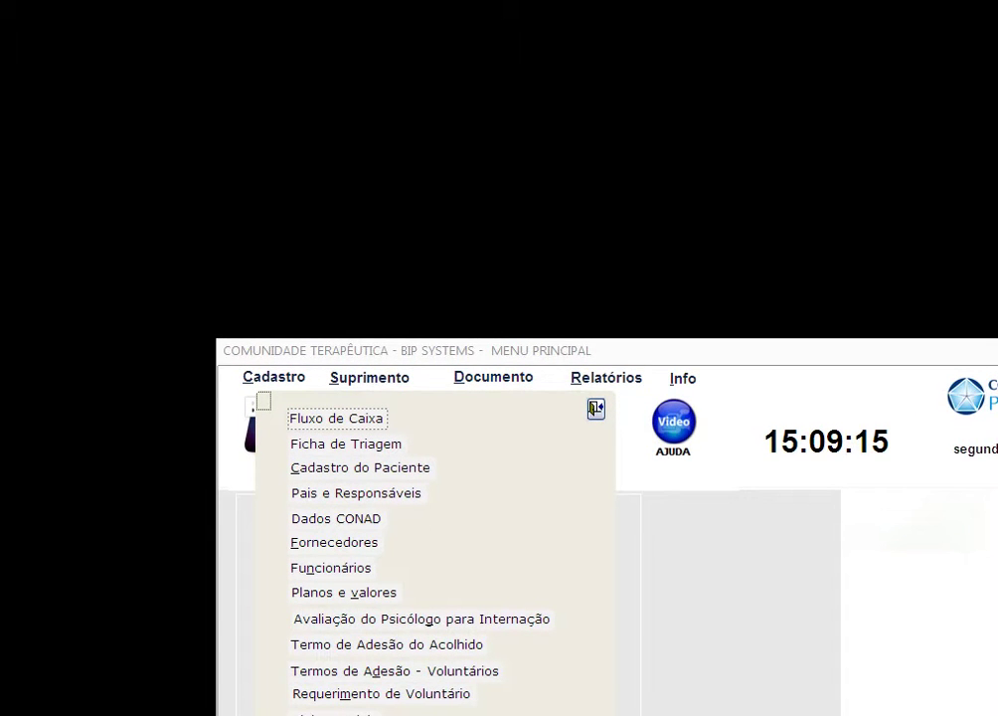
Open the Fluxo de Caixa form and view the expense categories available for Item, leaving the selection as it is.
{"action": "key", "text": "Return"}
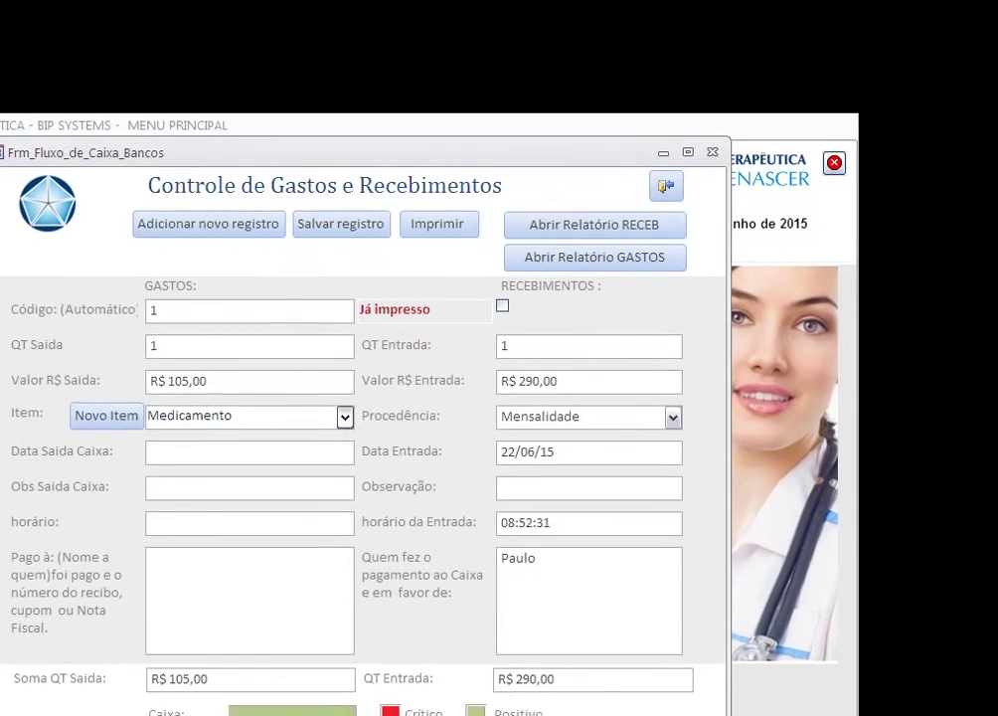
{"action": "left_click", "coordinate": [342, 425]}
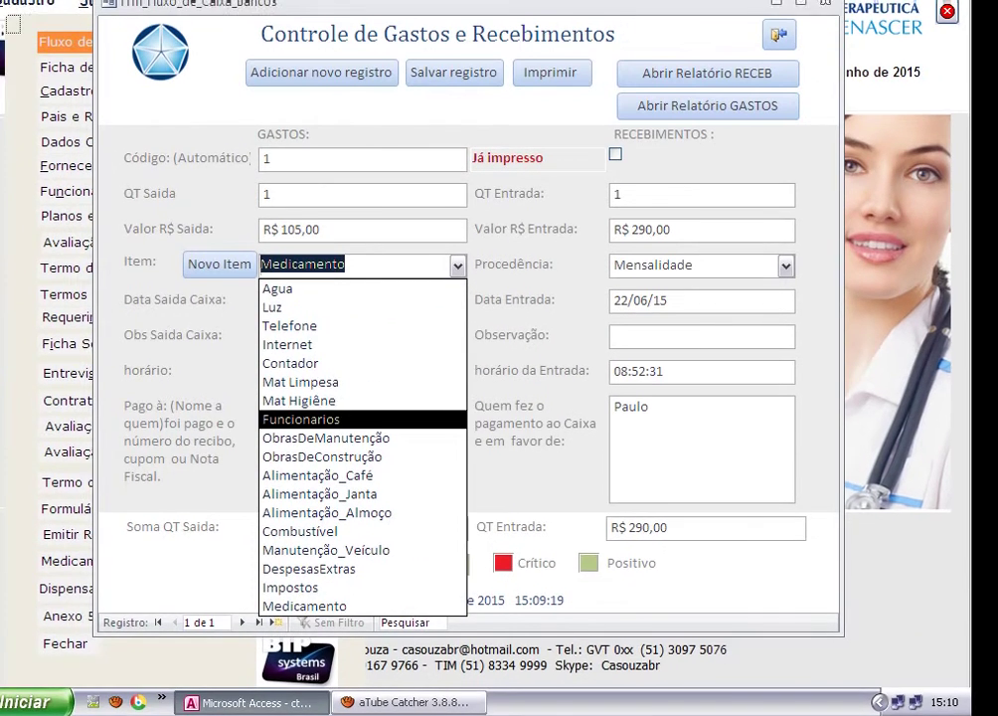
{"action": "key", "text": "Escape"}
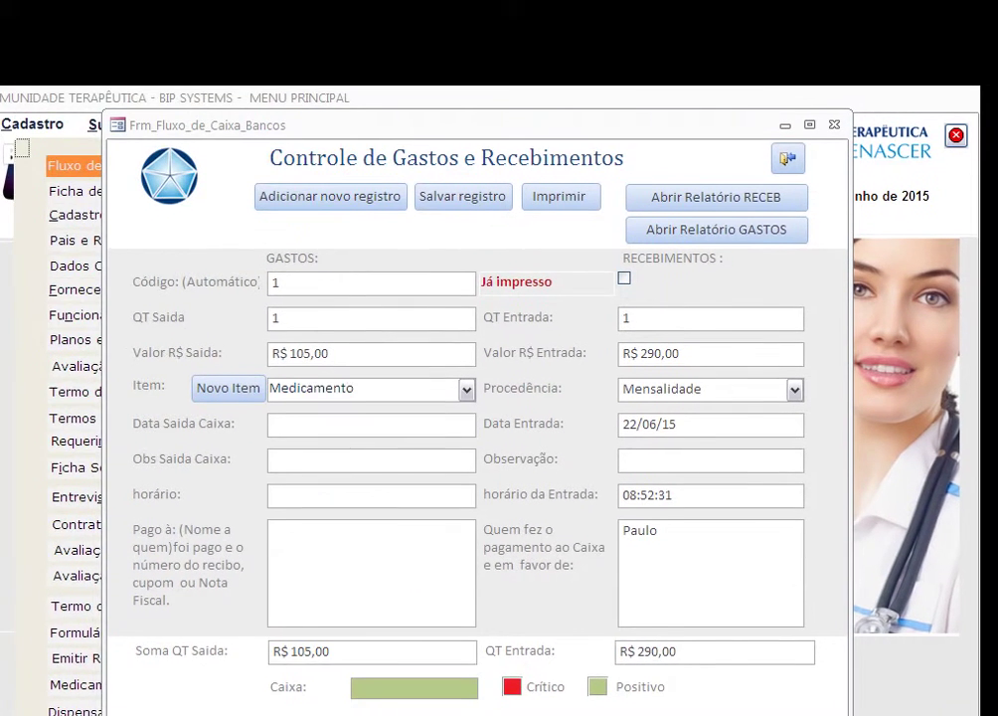
{"action": "key", "text": "alt+Down"}
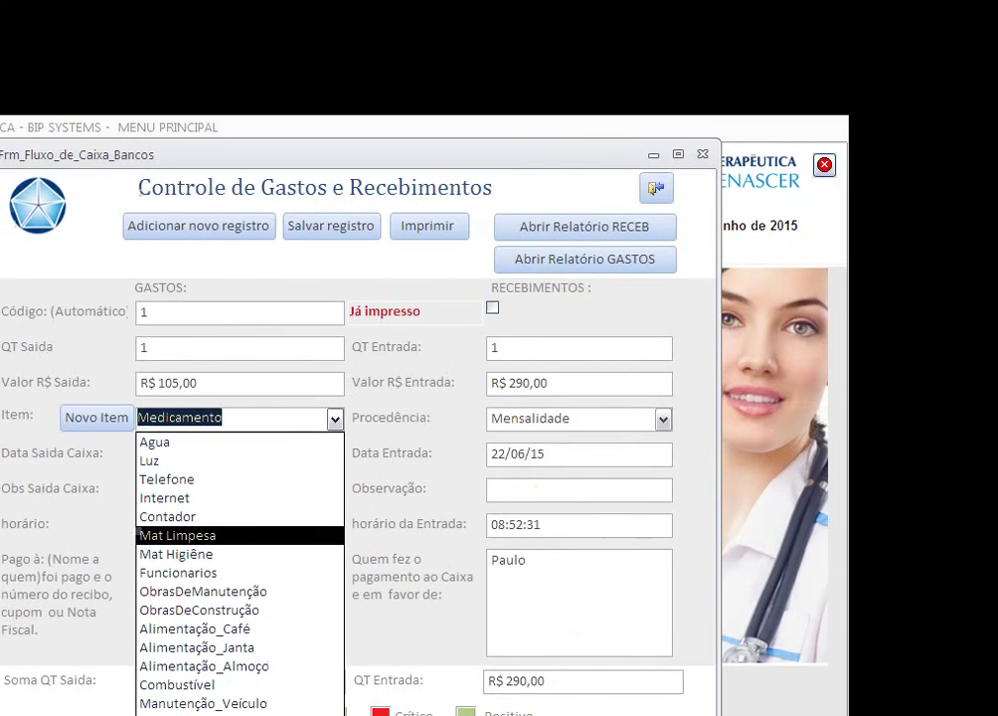
{"action": "left_click", "coordinate": [632, 196]}
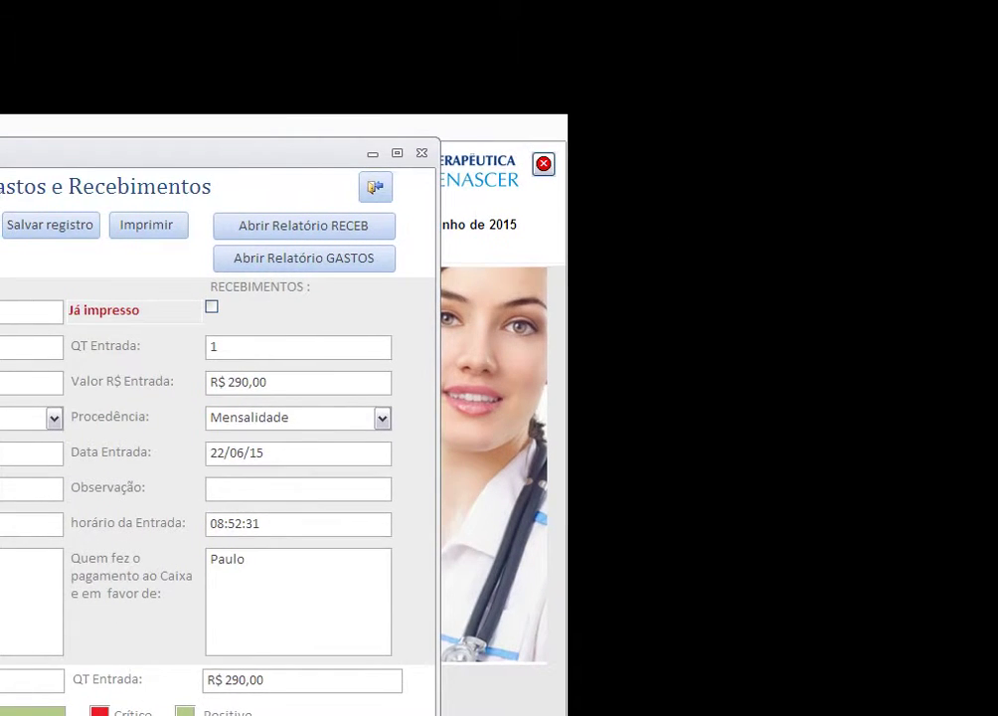
View the income sources available for Procedência without choosing one, and close the cash flow form.
{"action": "left_click", "coordinate": [343, 423]}
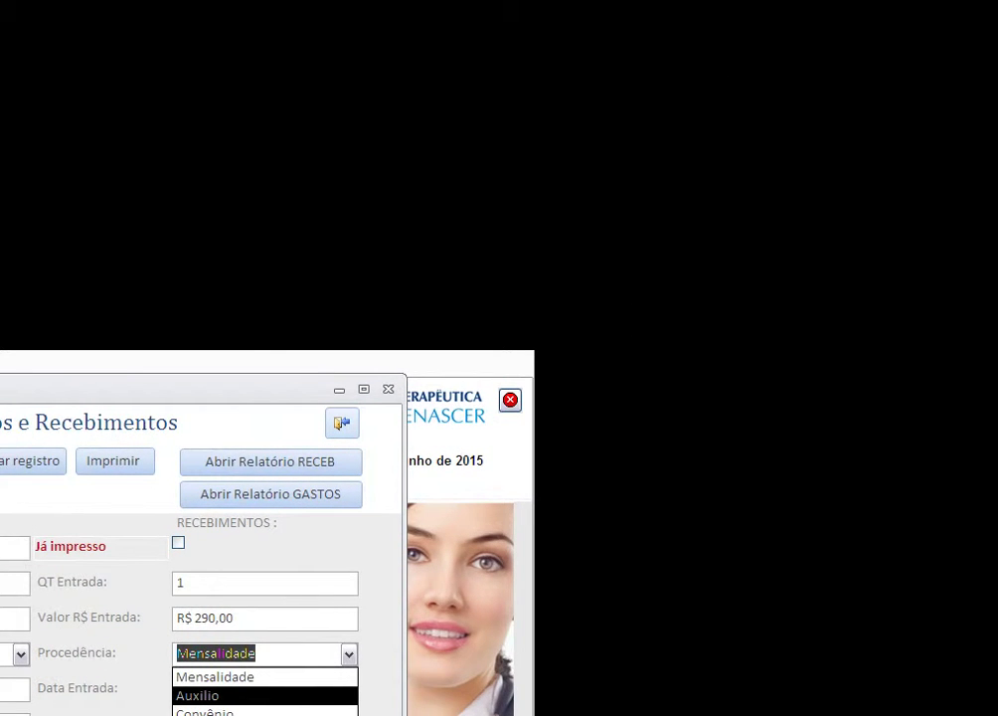
{"action": "key", "text": "Escape"}
{"action": "key", "text": "ctrl+F4"}
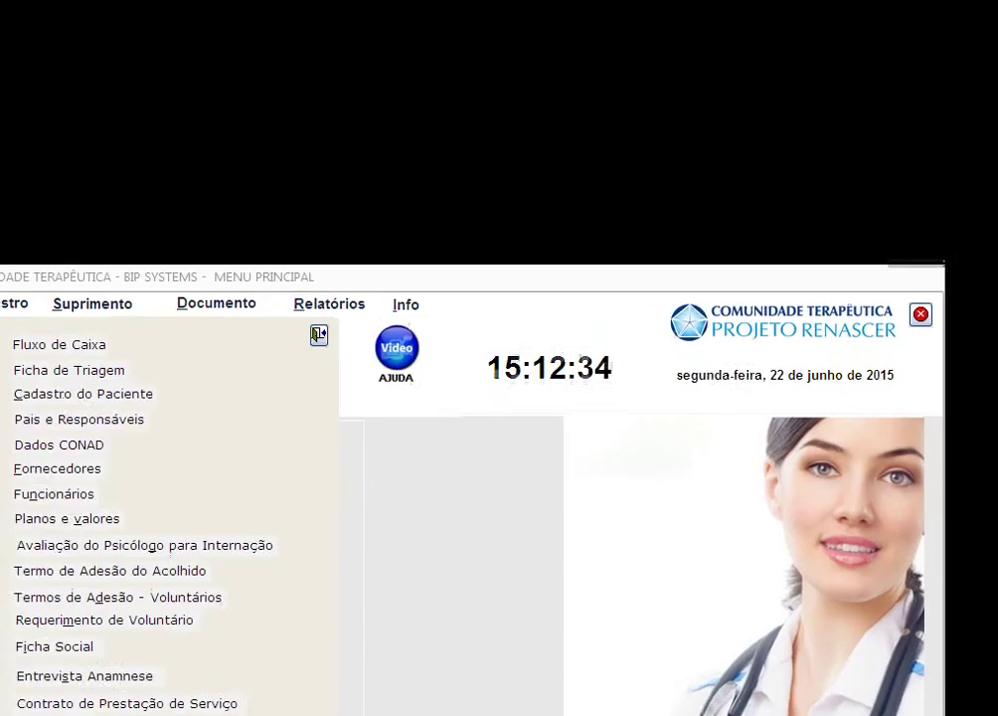
Look down the Cadastro options again to review the registration forms on offer.
{"action": "key", "text": "Down"}
{"action": "key", "text": "Down"}
{"action": "key", "text": "Down"}
{"action": "key", "text": "Down"}
{"action": "key", "text": "Down"}
{"action": "key", "text": "Down"}
{"action": "key", "text": "Down"}
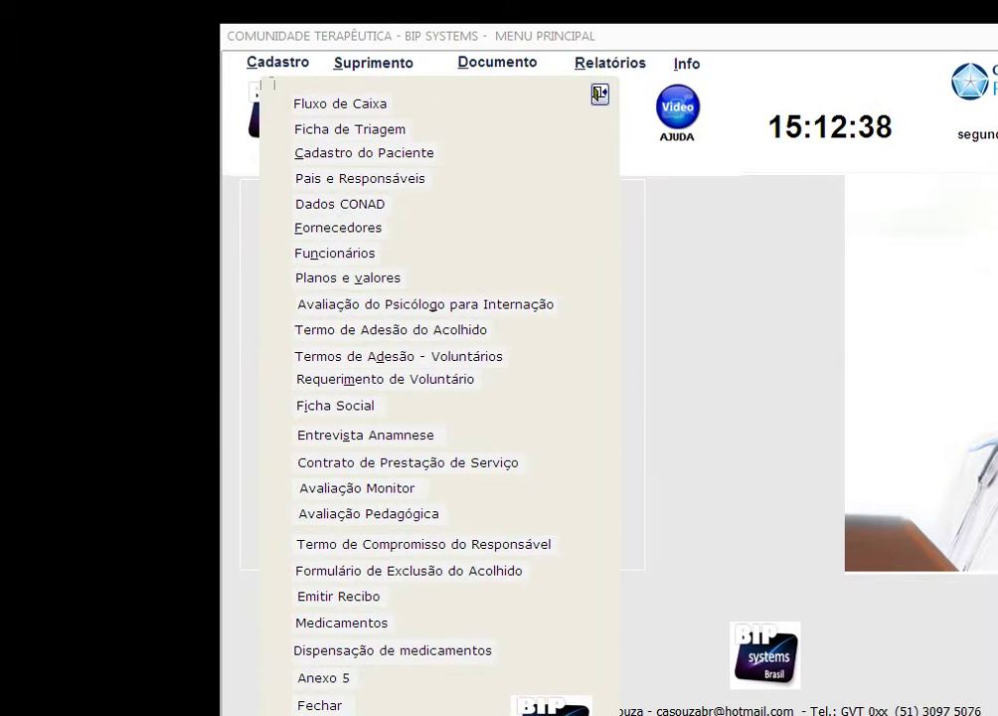
{"action": "key", "text": "Down"}
{"action": "key", "text": "Down"}
{"action": "key", "text": "Down"}
{"action": "key", "text": "Down"}
{"action": "key", "text": "Down"}
{"action": "key", "text": "Down"}
{"action": "key", "text": "Down"}
{"action": "key", "text": "Down"}
{"action": "key", "text": "Down"}
Go back up the registration options and open Cadastro do Paciente.
{"action": "key", "text": "Up"}
{"action": "key", "text": "Up"}
{"action": "key", "text": "Up"}
{"action": "key", "text": "Up"}
{"action": "key", "text": "Up"}
{"action": "key", "text": "Up"}
{"action": "key", "text": "Up"}
{"action": "key", "text": "Up"}
{"action": "key", "text": "Up"}
{"action": "key", "text": "Up"}
{"action": "key", "text": "Up"}
{"action": "key", "text": "Up"}
{"action": "key", "text": "Up"}
{"action": "key", "text": "Up"}
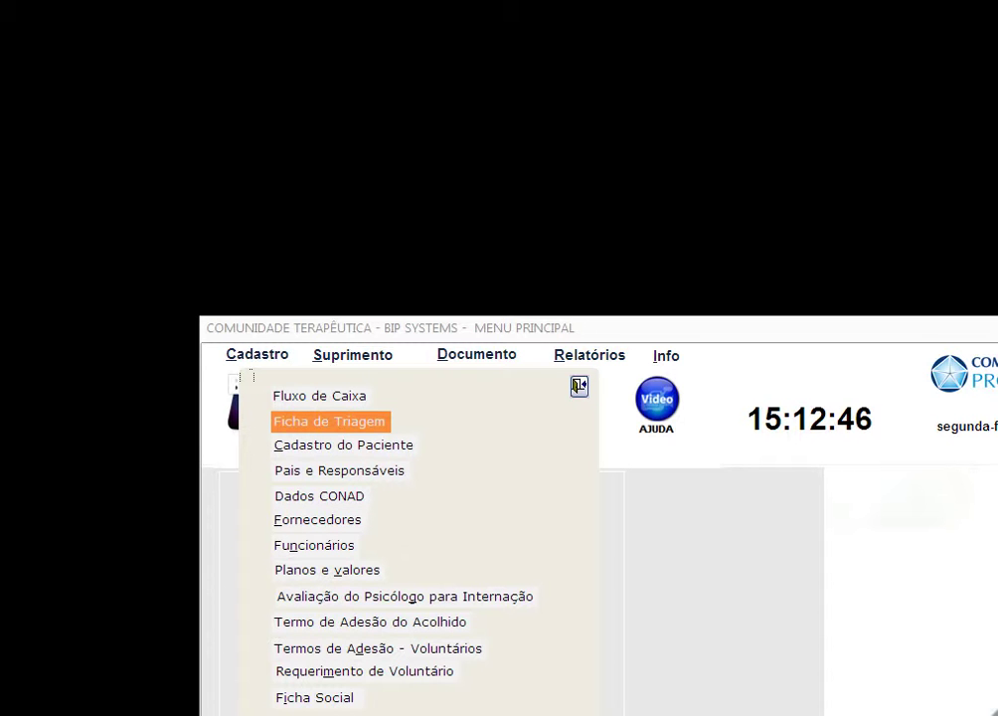
{"action": "key", "text": "Down"}
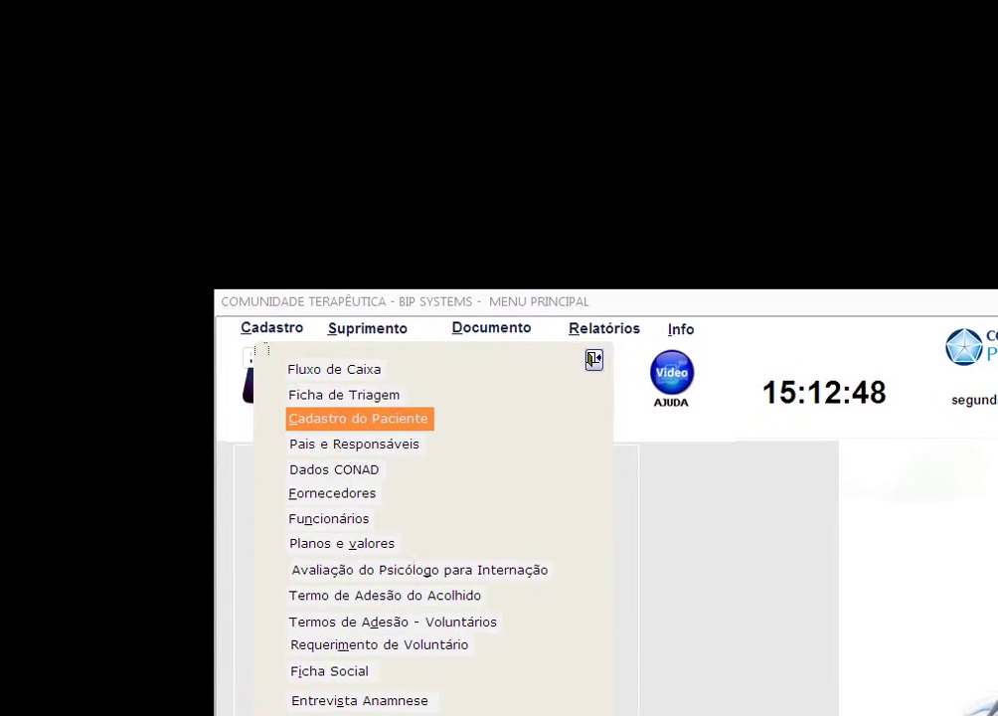
{"action": "key", "text": "Return"}
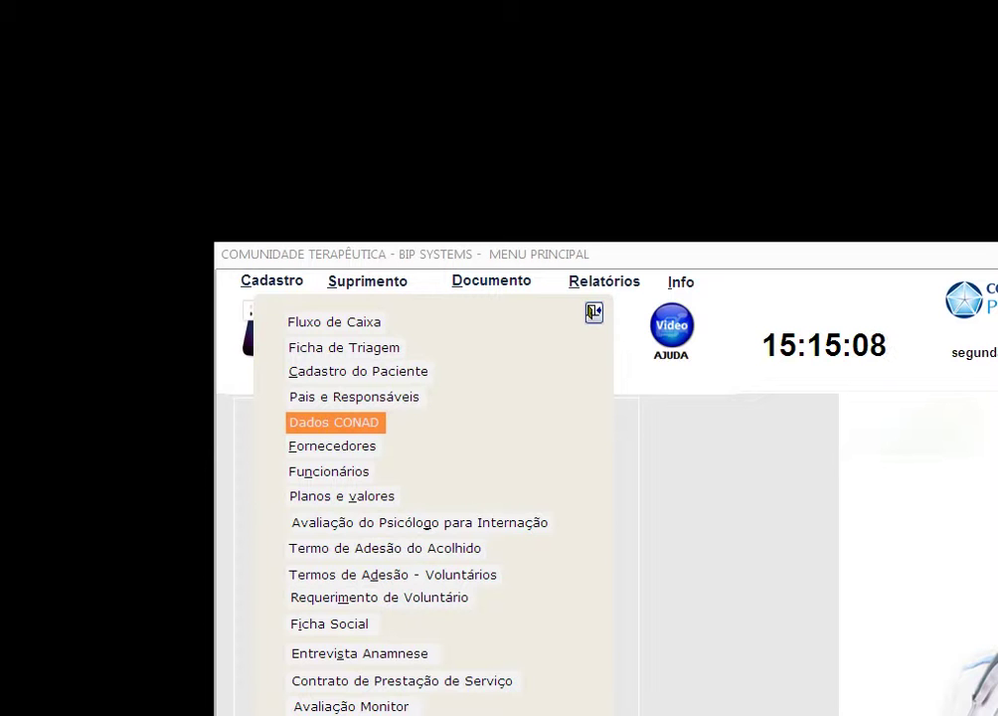
Examine the remaining registration options from Dados CONAD through Dispensação de medicamentos.
{"action": "key", "text": "Down"}
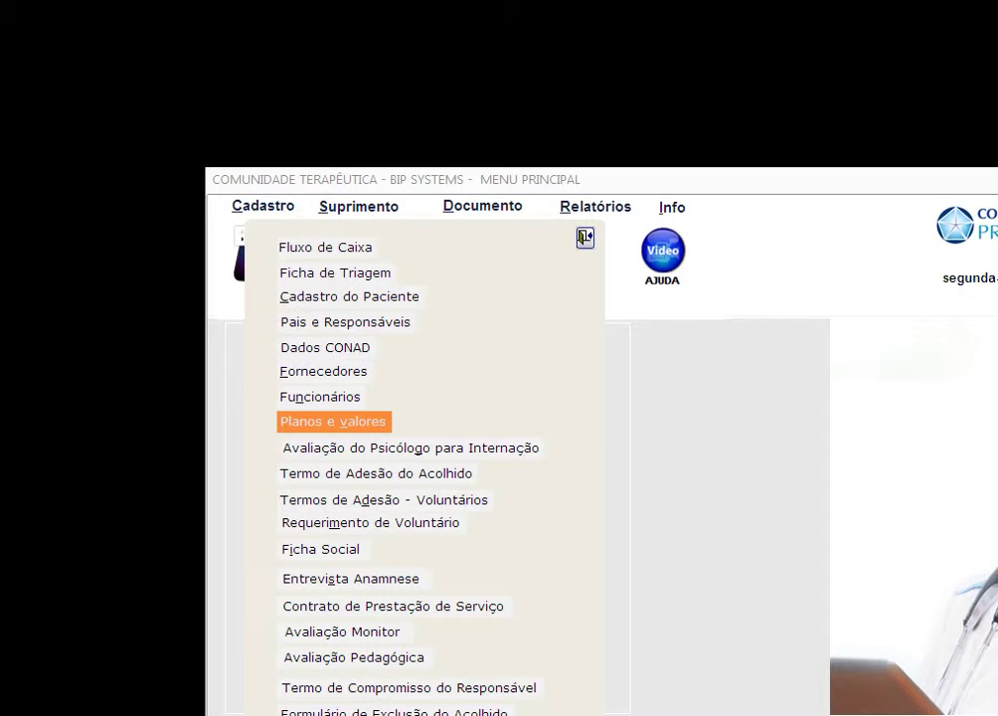
{"action": "key", "text": "Down"}
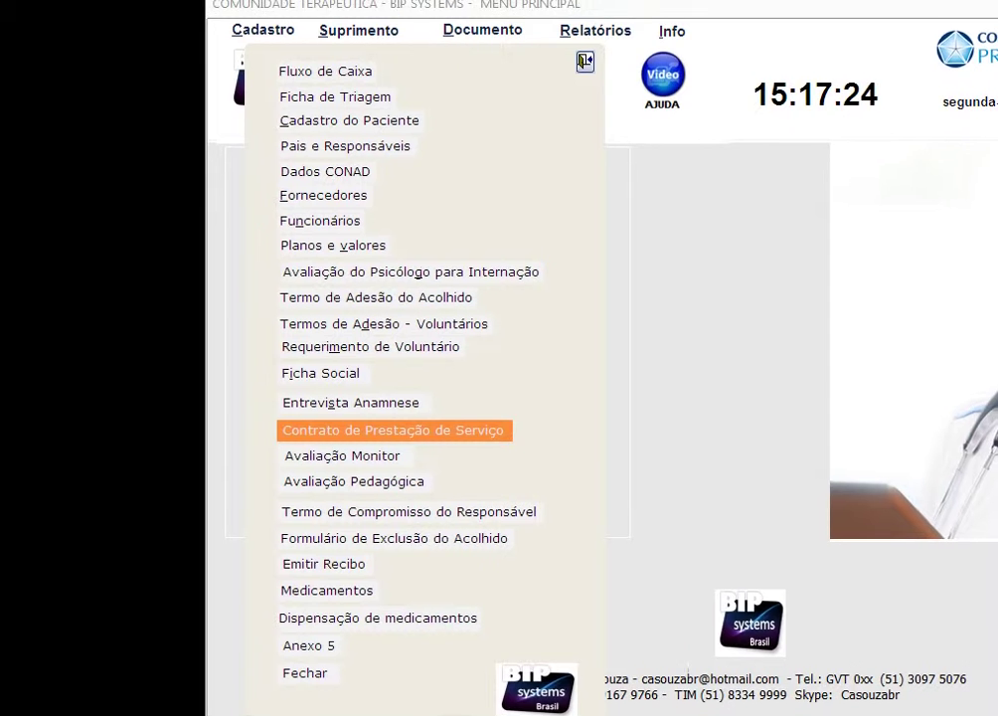
{"action": "key", "text": "Down"}
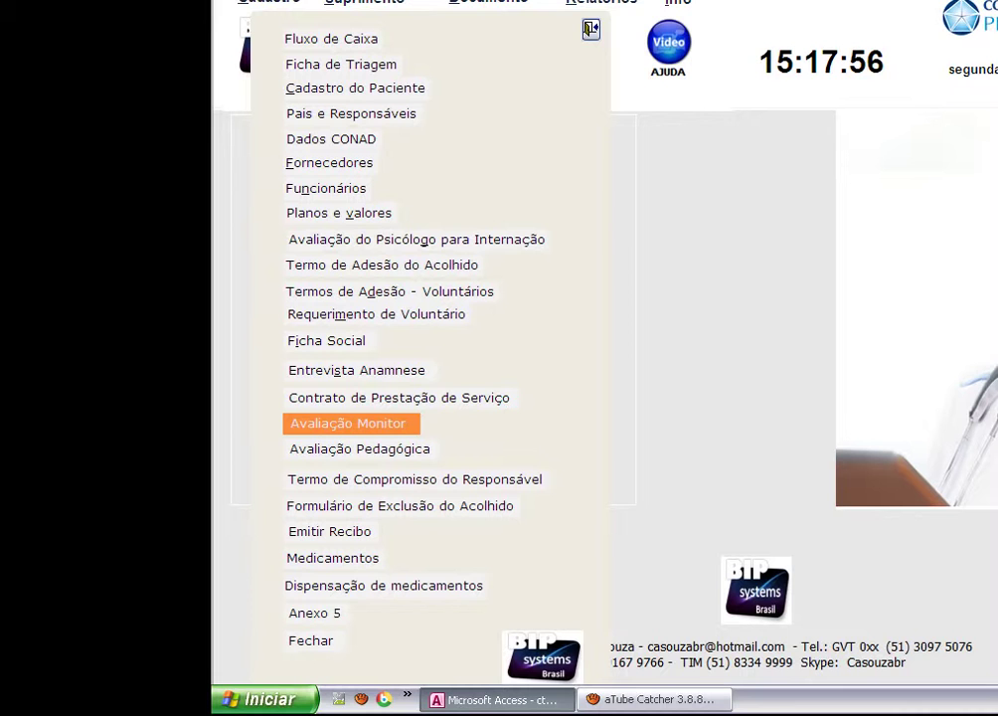
{"action": "key", "text": "Down"}
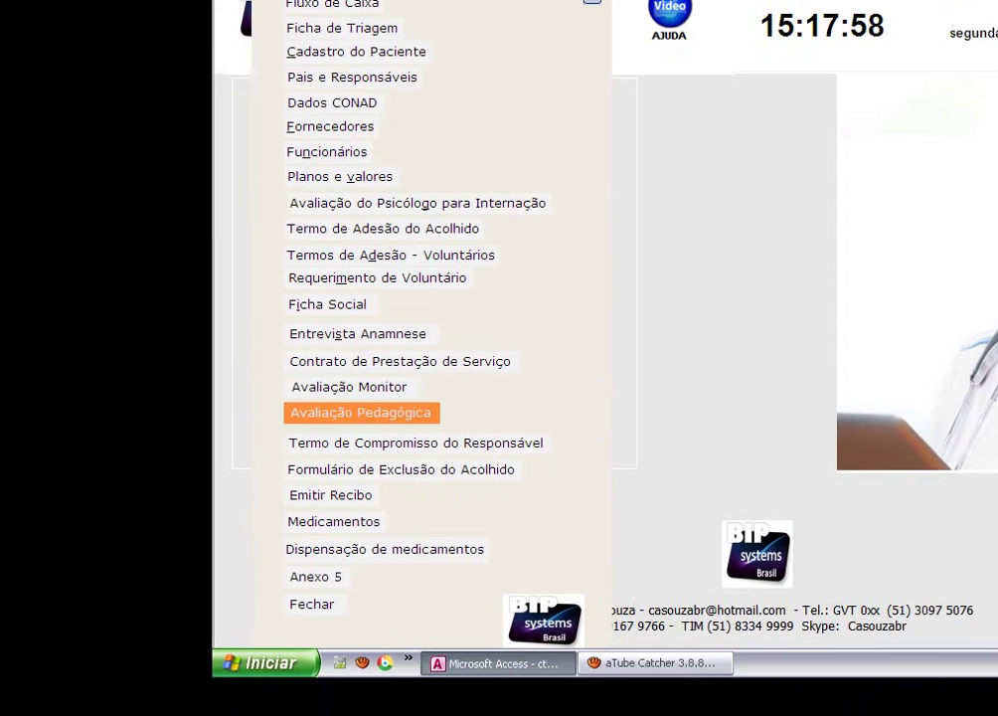
{"action": "key", "text": "Down"}
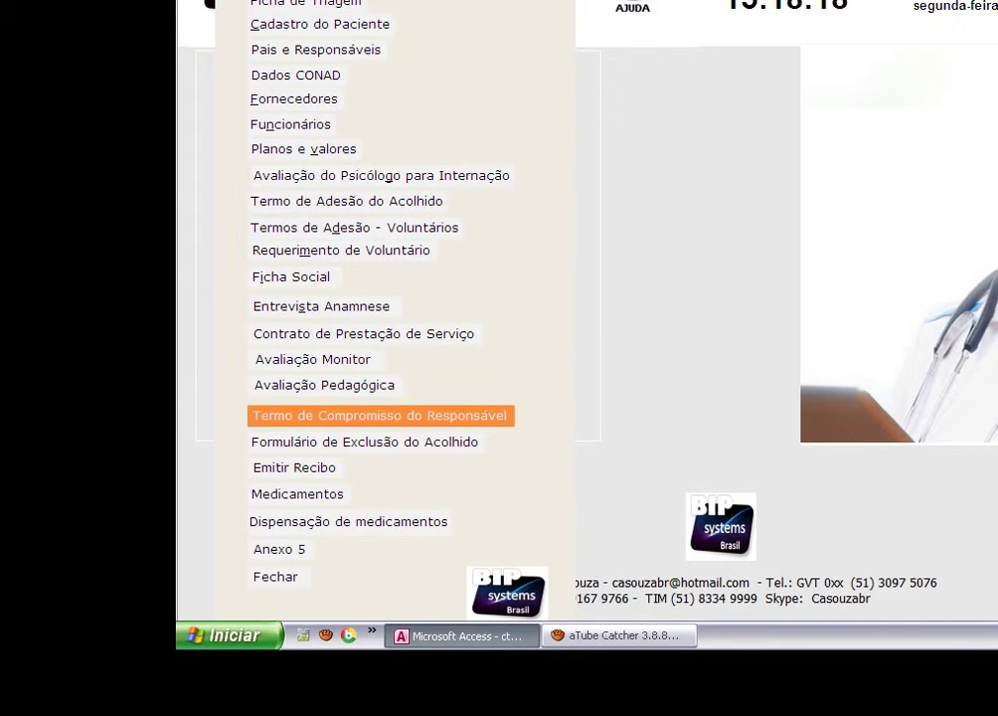
{"action": "key", "text": "Down"}
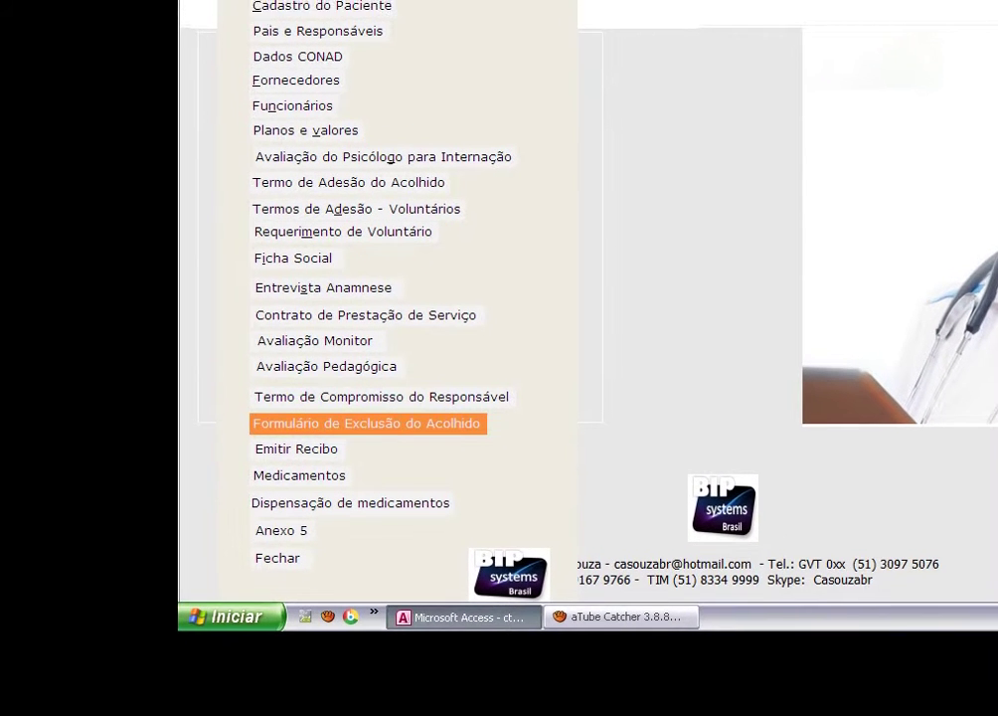
{"action": "key", "text": "Down"}
{"action": "key", "text": "Down"}
{"action": "key", "text": "Down"}
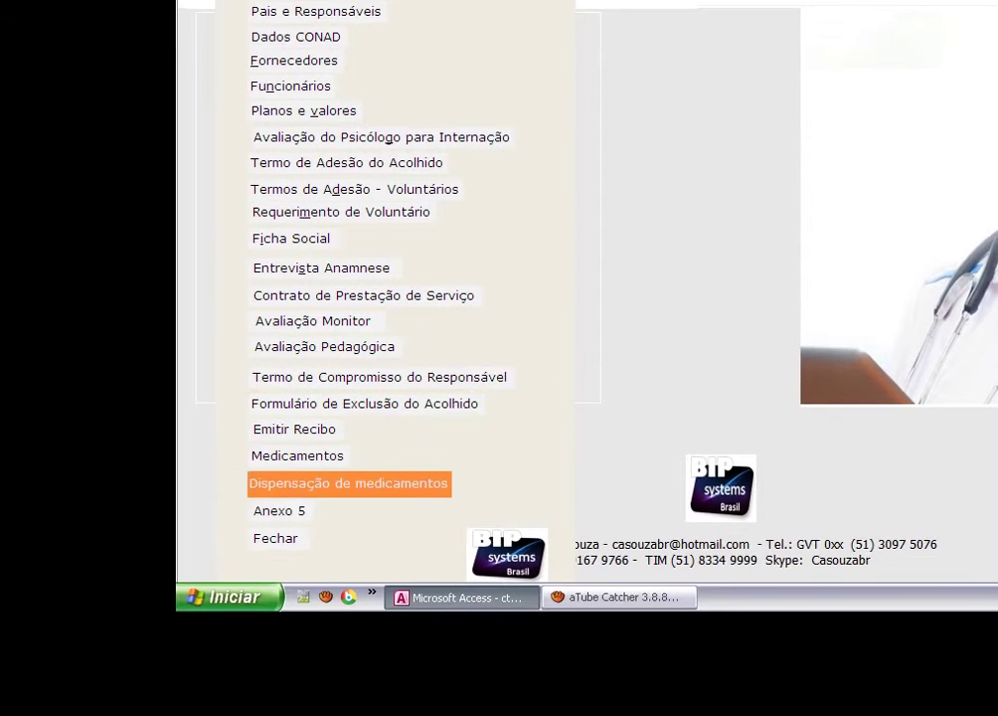
Go back to the Medicamentos option and open the medication registration form.
{"action": "key", "text": "Up"}
{"action": "key", "text": "Up"}
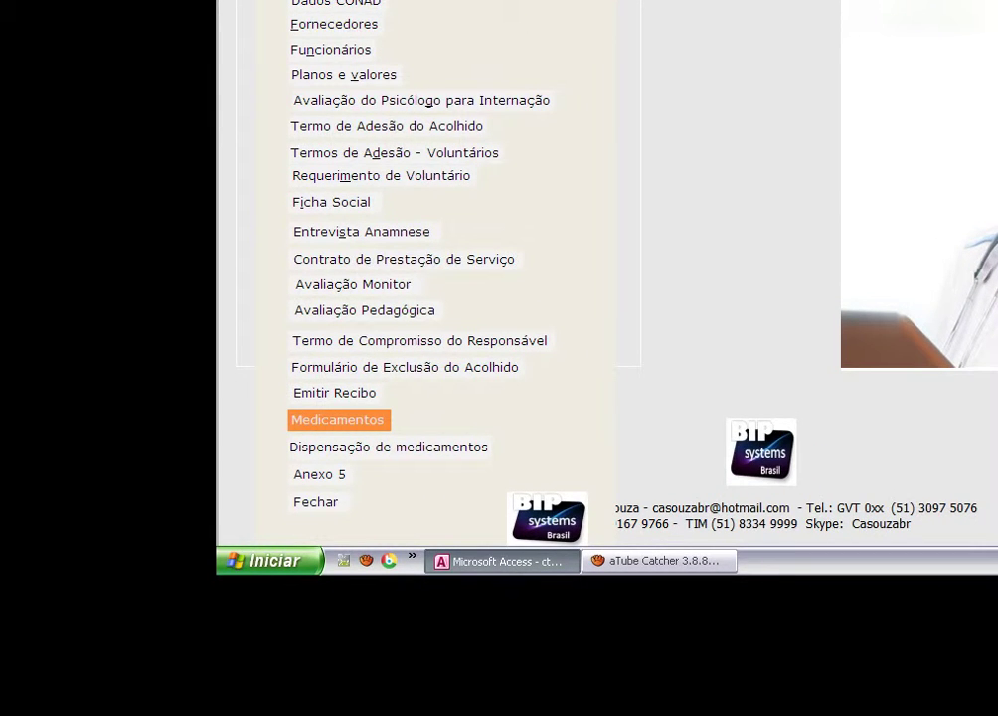
{"action": "left_click", "coordinate": [337, 419]}
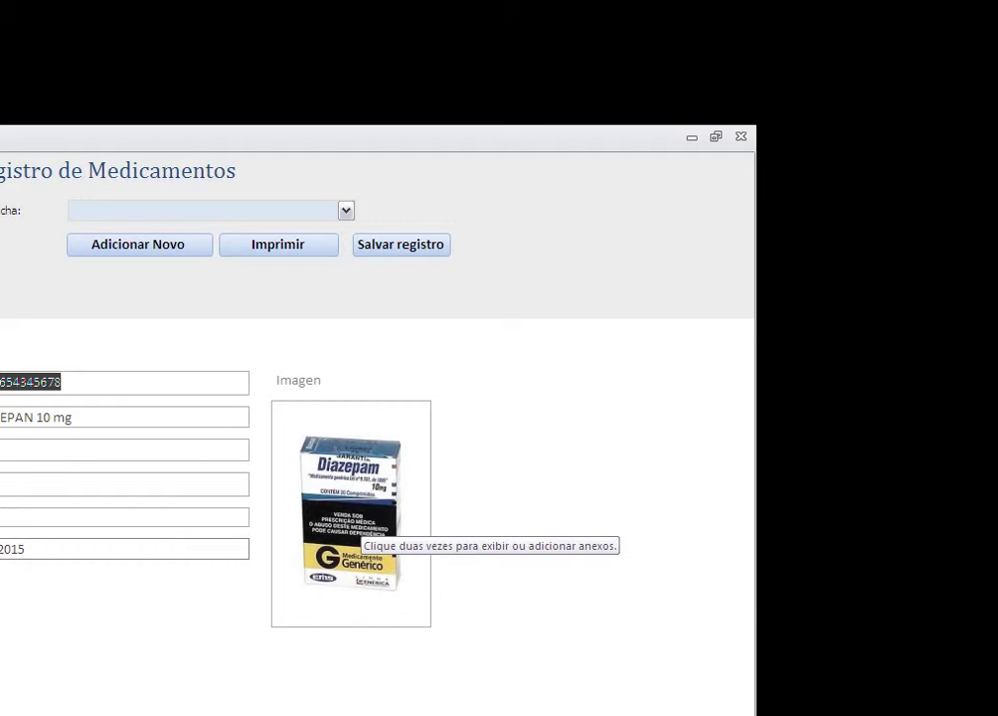
View the attachments behind the Diazepan record's image and close the attachment list with OK.
{"action": "left_click", "coordinate": [361, 519]}
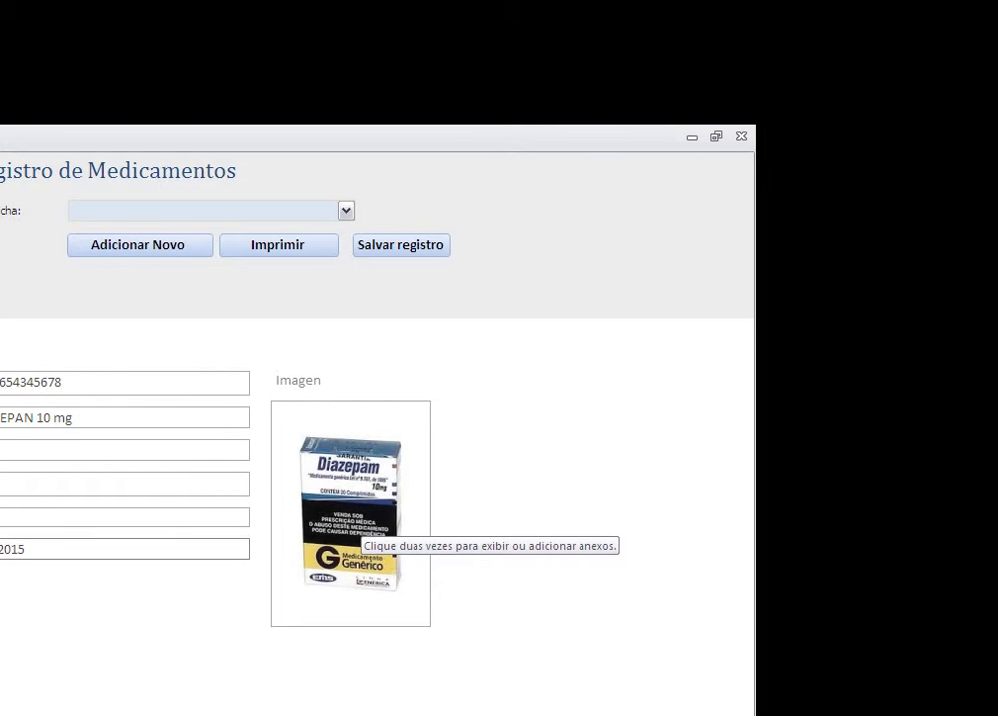
{"action": "right_click", "coordinate": [344, 424]}
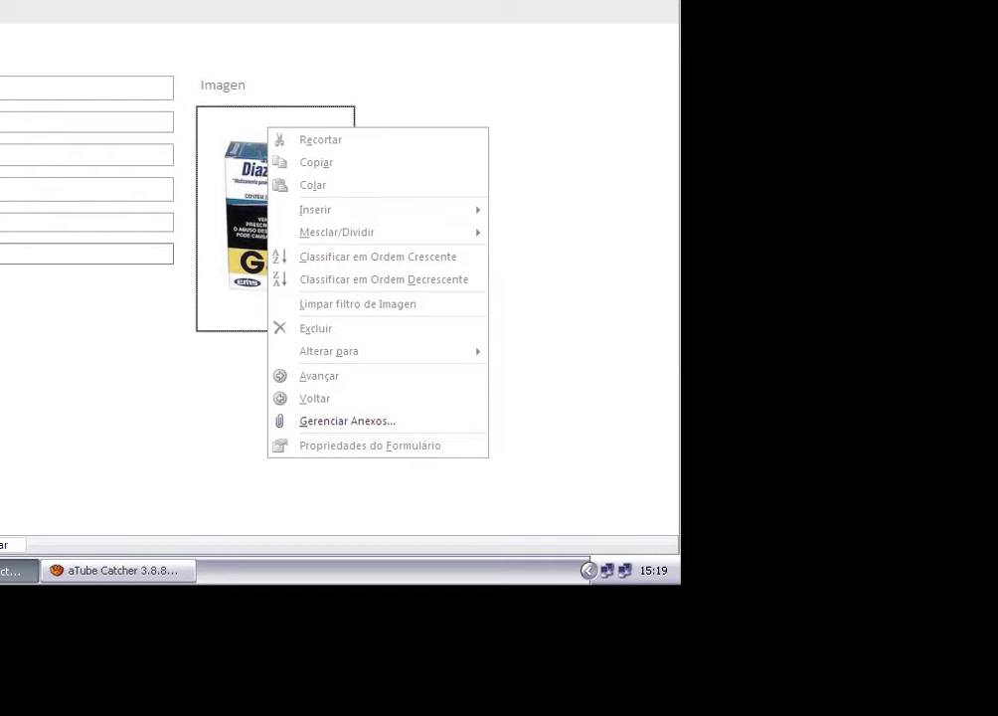
{"action": "key", "text": "g"}
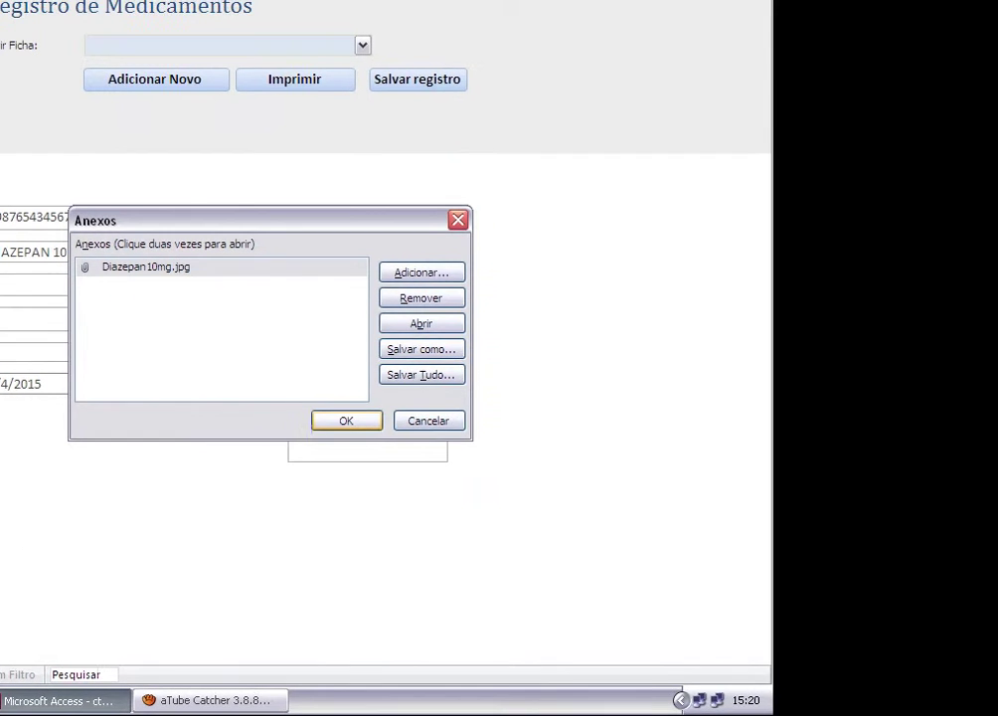
{"action": "left_click", "coordinate": [345, 420]}
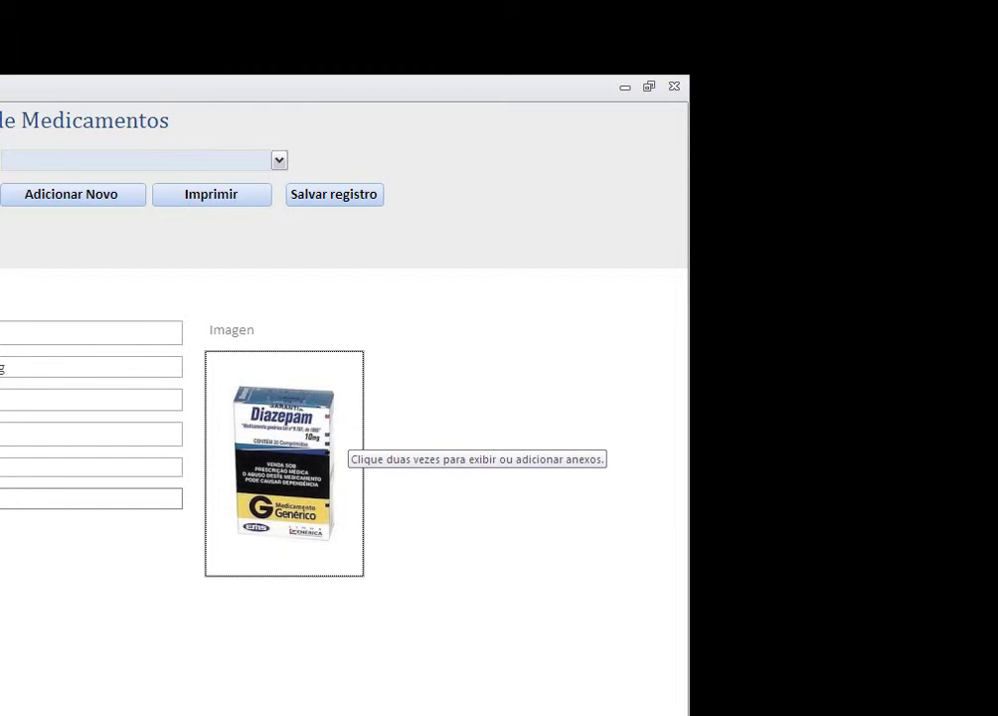
Check the medication image's attachment list once more, accept it unchanged, and close the medication form.
{"action": "right_click", "coordinate": [345, 423]}
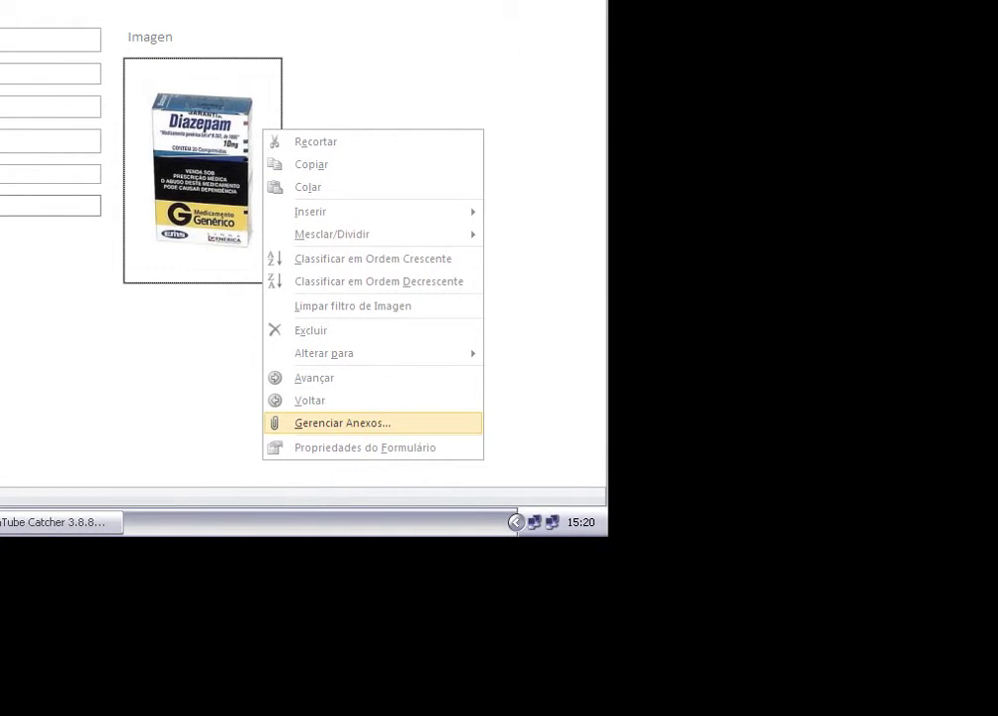
{"action": "key", "text": "g"}
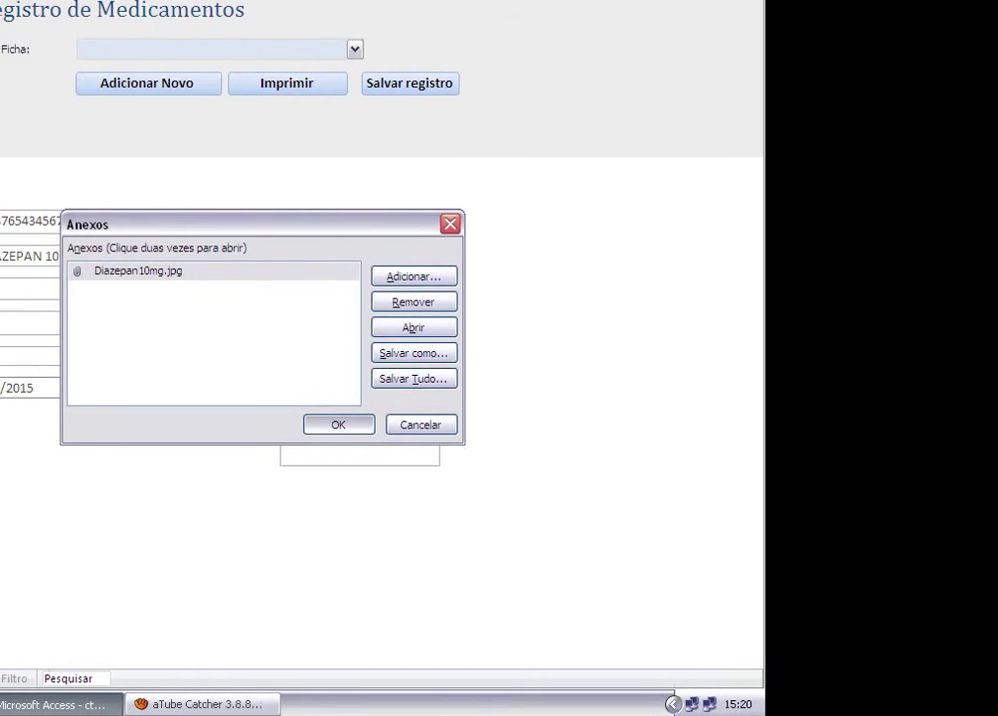
{"action": "key", "text": "Return"}
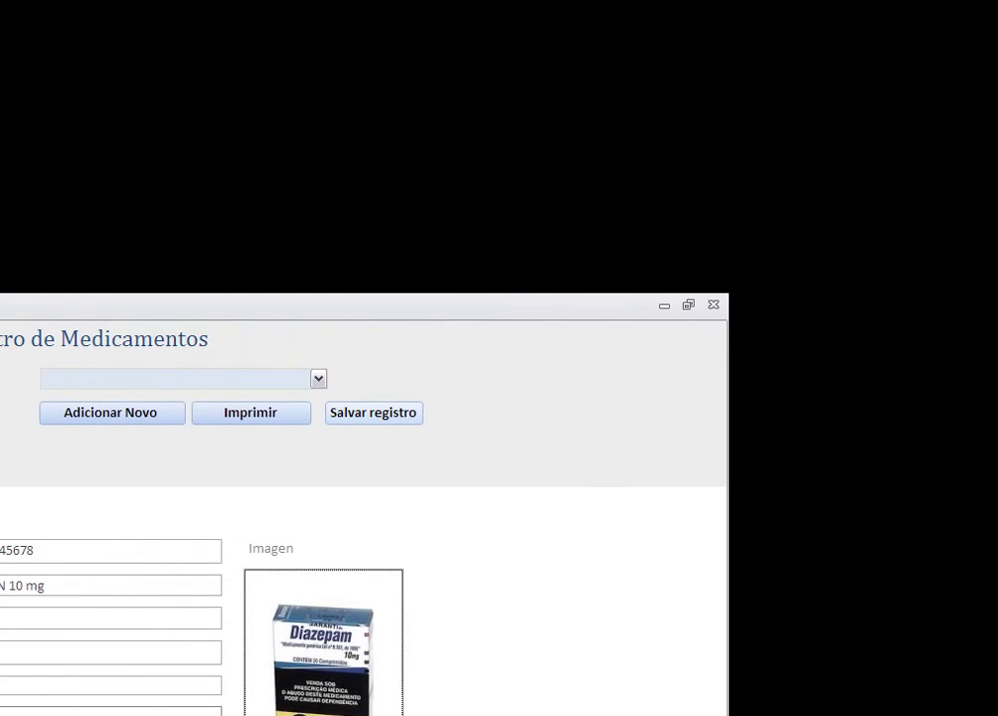
{"action": "left_click", "coordinate": [582, 408]}
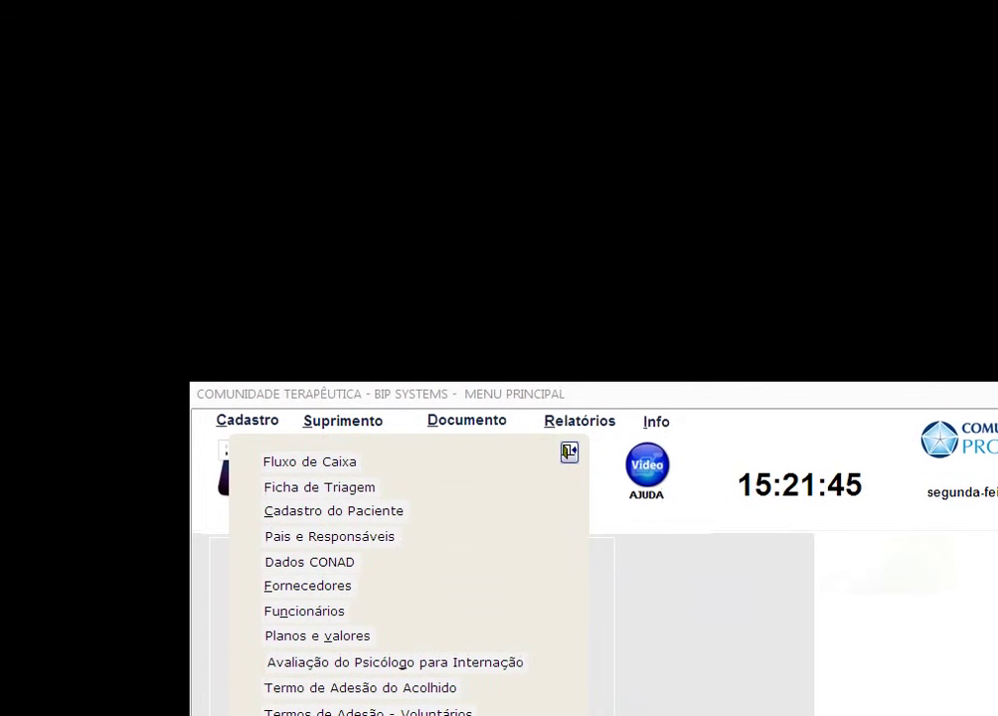
Show the Suprimento options for medication purchasing and infirmary stock, and close the list.
{"action": "left_click", "coordinate": [341, 421]}
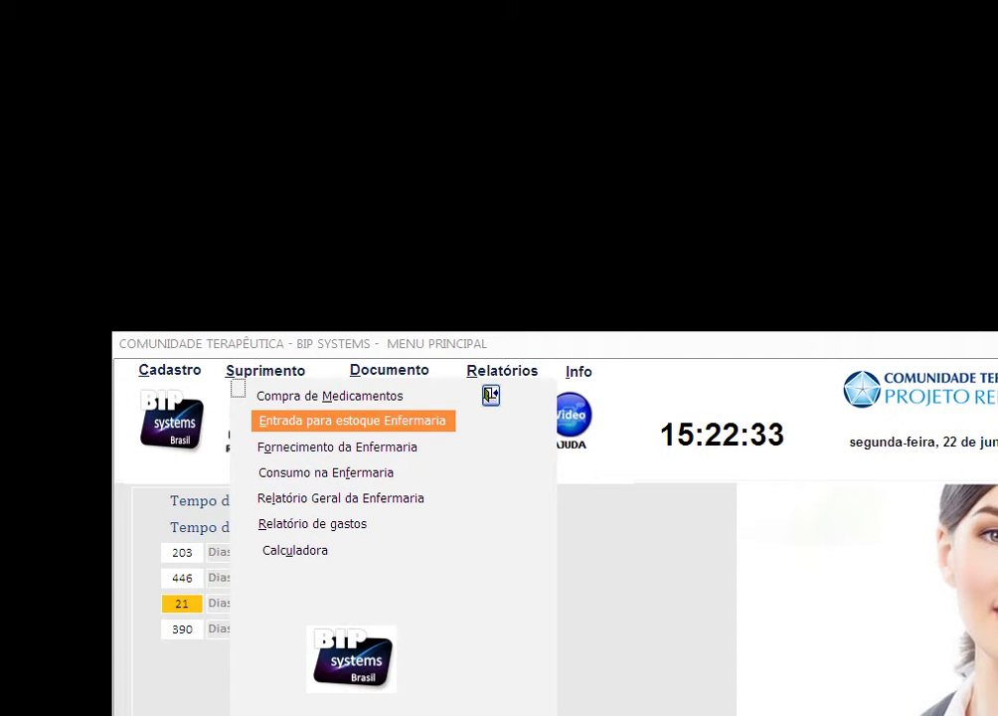
{"action": "key", "text": "Down"}
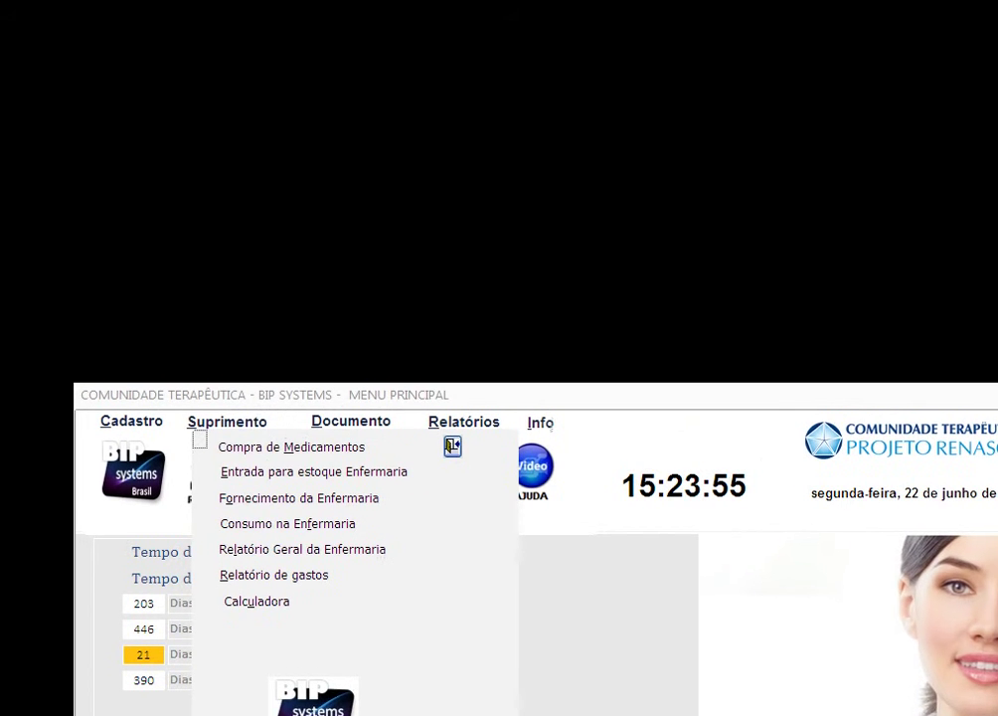
{"action": "left_click", "coordinate": [452, 448]}
Show the Documento options and the Relatórios options for review.
{"action": "left_click", "coordinate": [351, 424]}
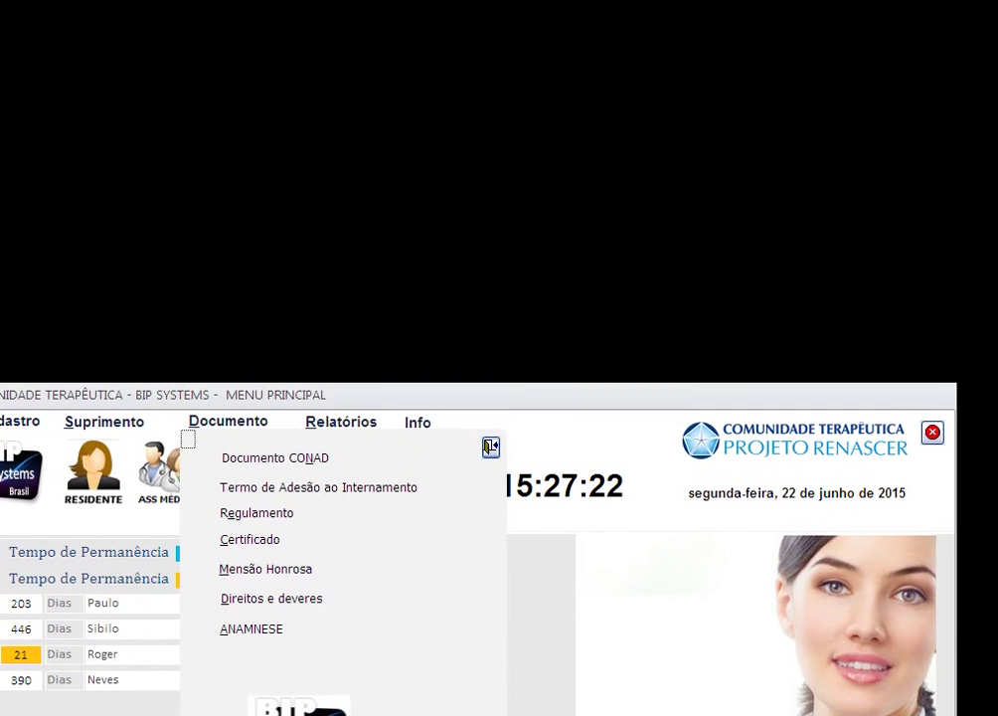
{"action": "left_click", "coordinate": [341, 423]}
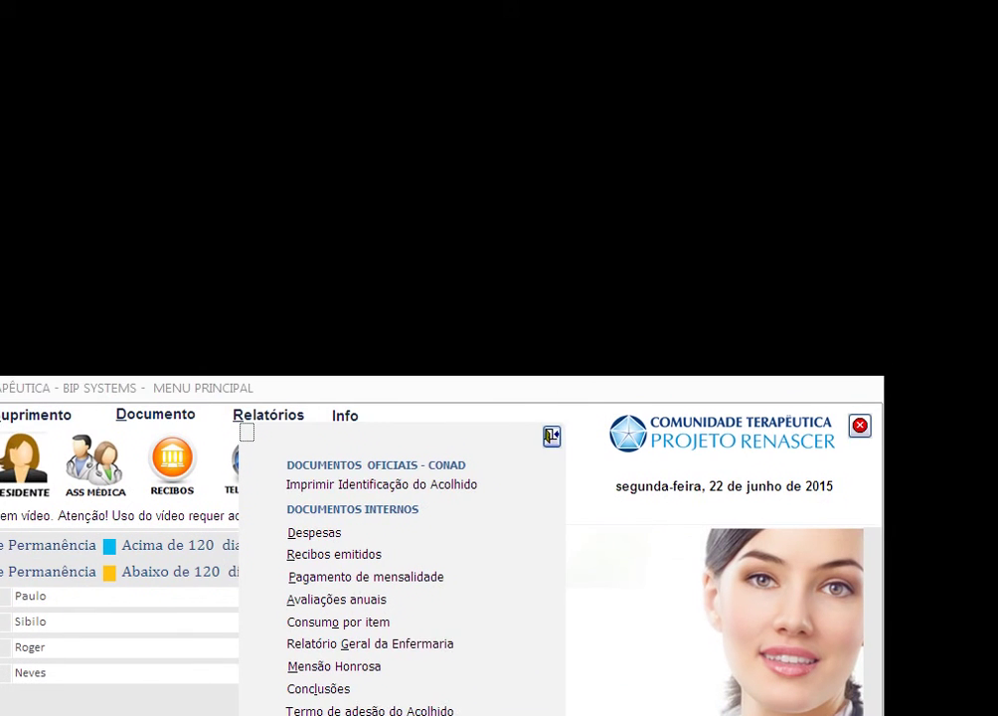
View the program's Info details and close them, and briefly show the Cadastro options again.
{"action": "left_click", "coordinate": [345, 415]}
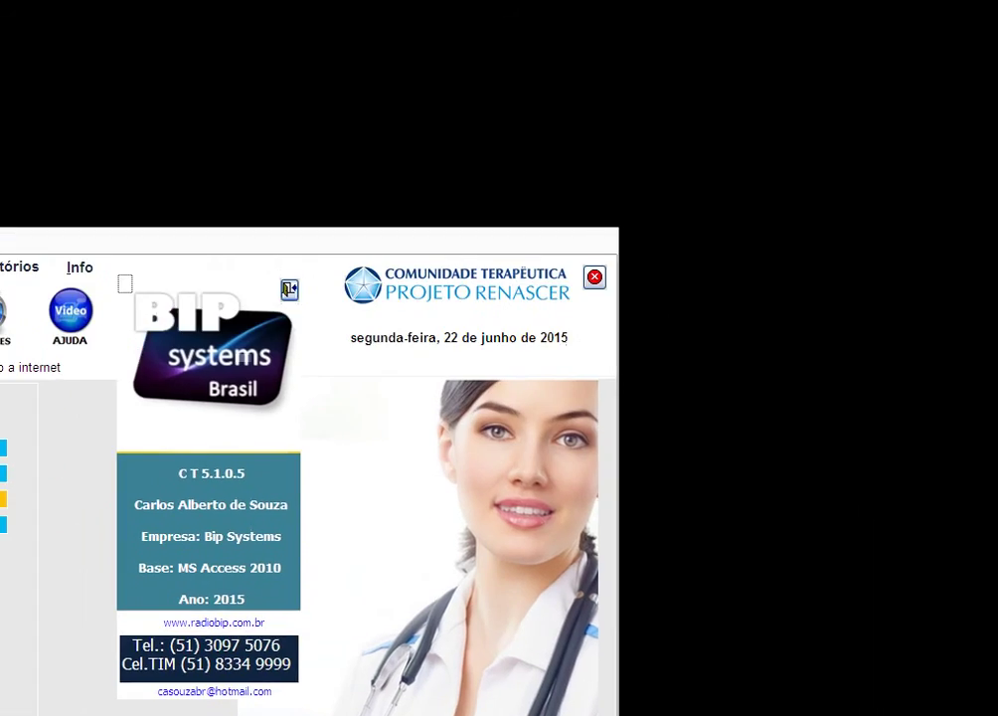
{"action": "left_click", "coordinate": [534, 378]}
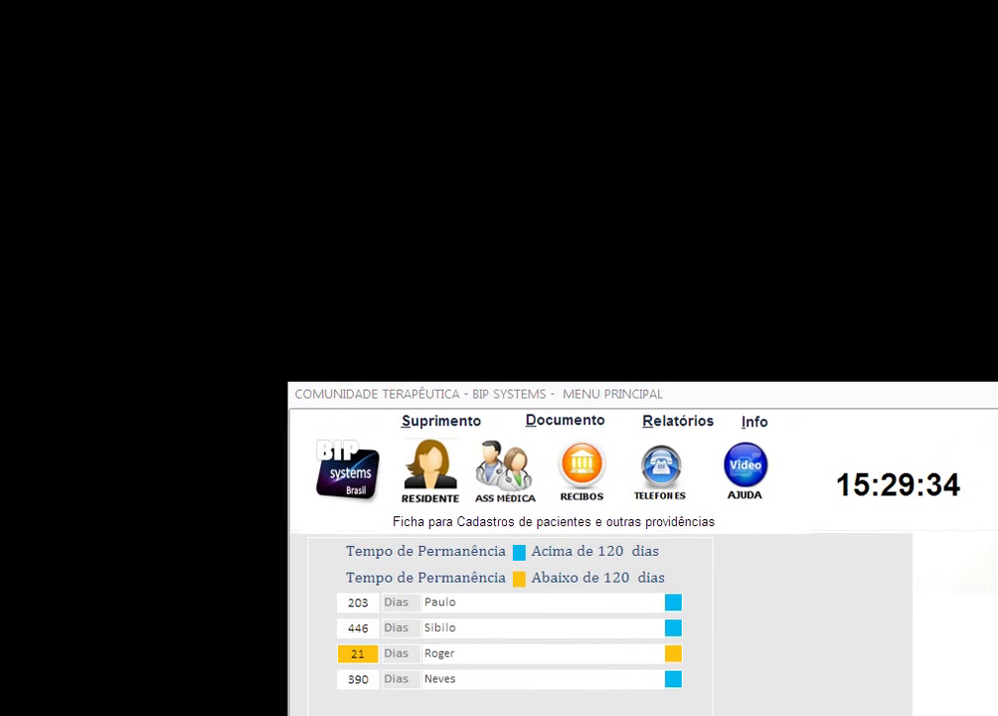
{"action": "key", "text": "alt+c"}
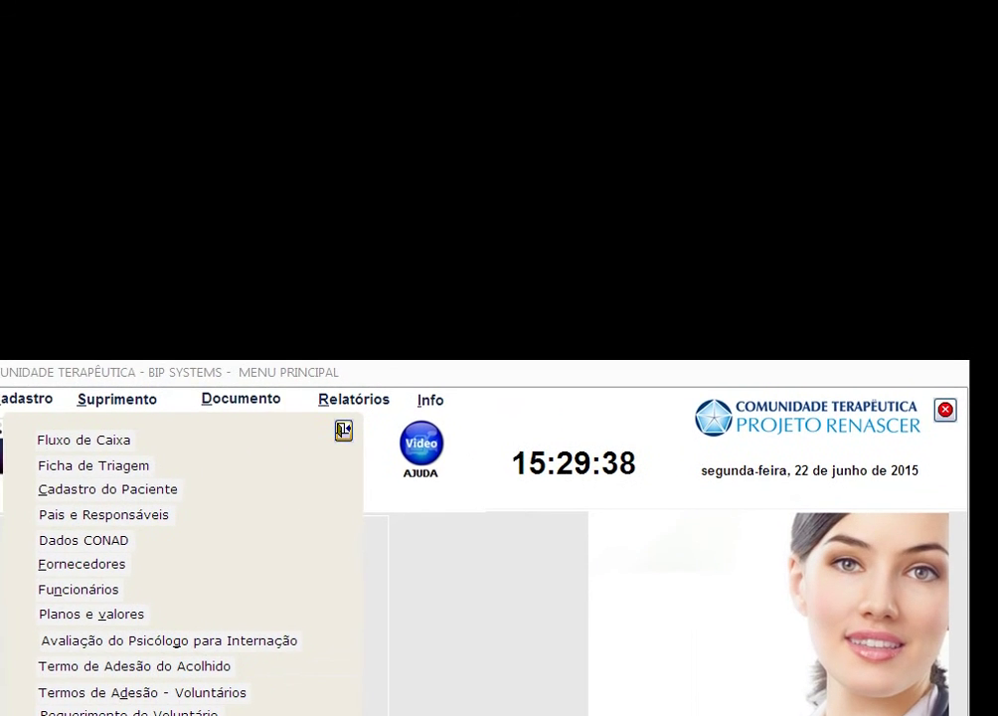
{"action": "key", "text": "Escape"}
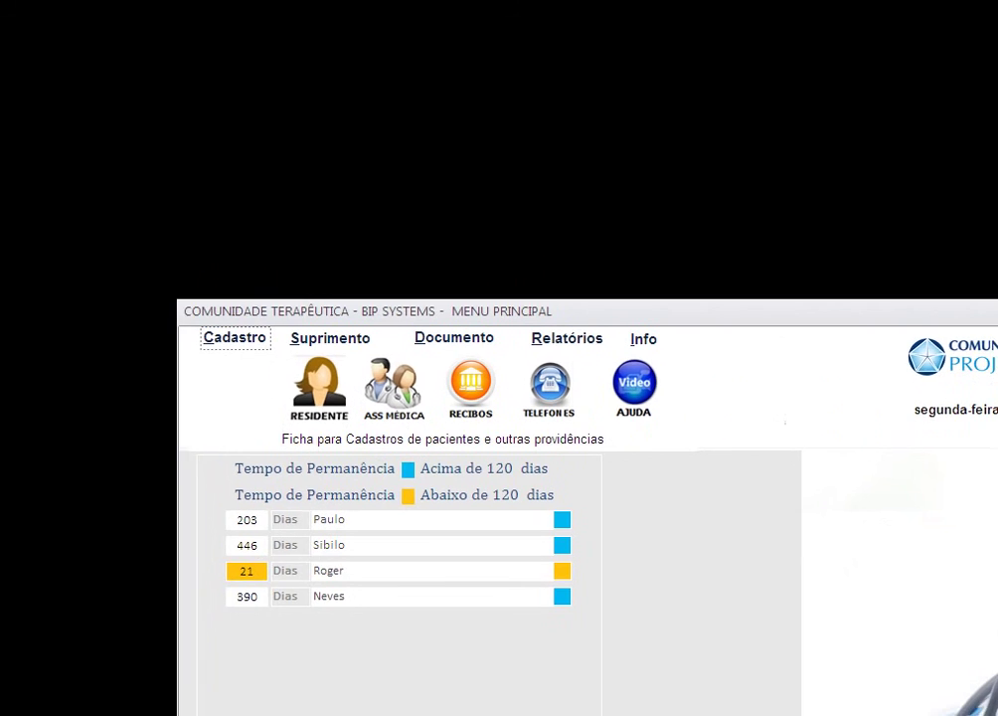